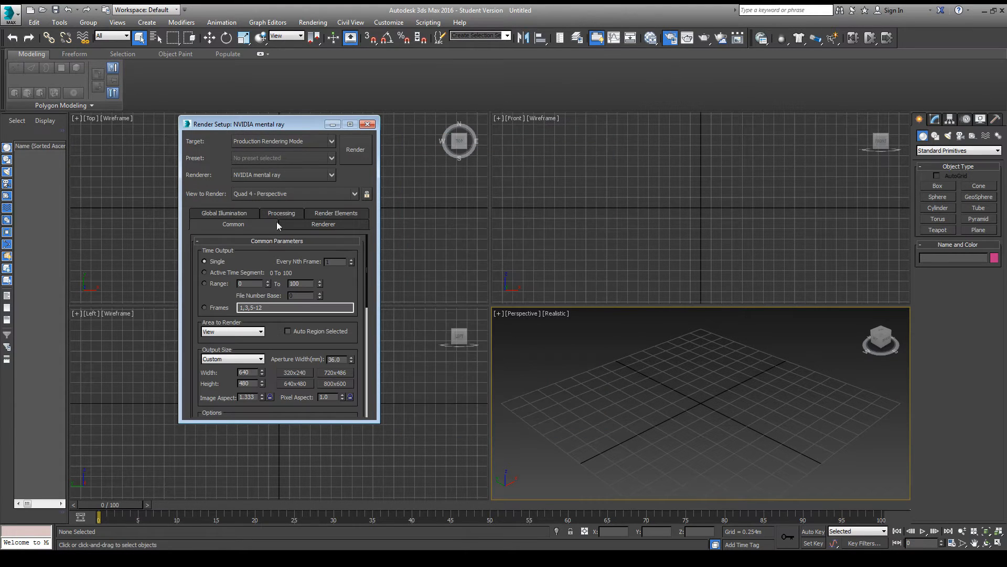
- Enable Distributed Render in the mental ray Processing settings and select the TheObelisk host in the distributed bucket rendering list
click(284, 213)
scroll(289, 297, down, 5)
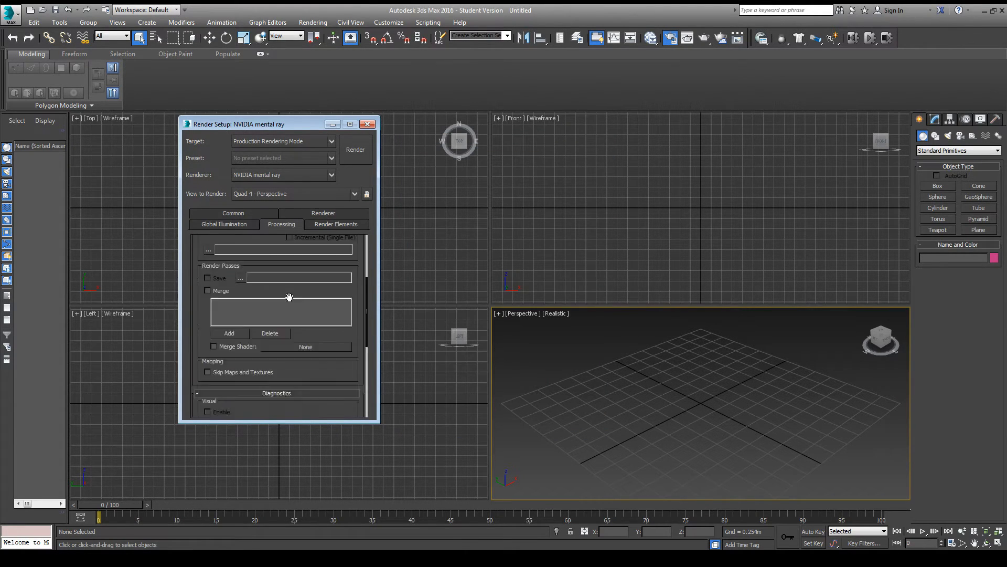
scroll(289, 297, down, 5)
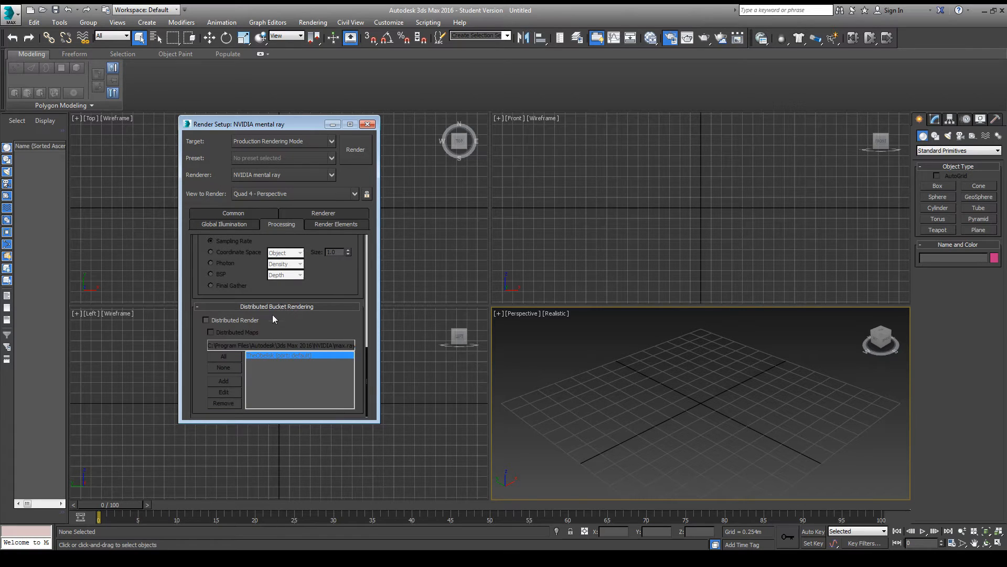
click(206, 319)
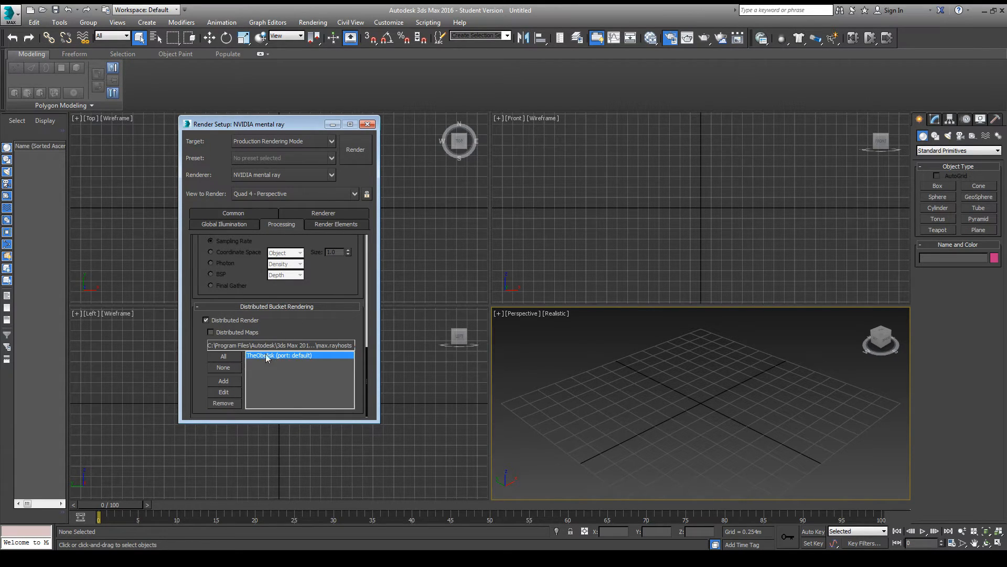
click(288, 356)
click(291, 356)
click(281, 356)
click(280, 357)
click(304, 363)
click(296, 358)
- Add a distributed bucket rendering host named localhost that uses the default port
click(231, 381)
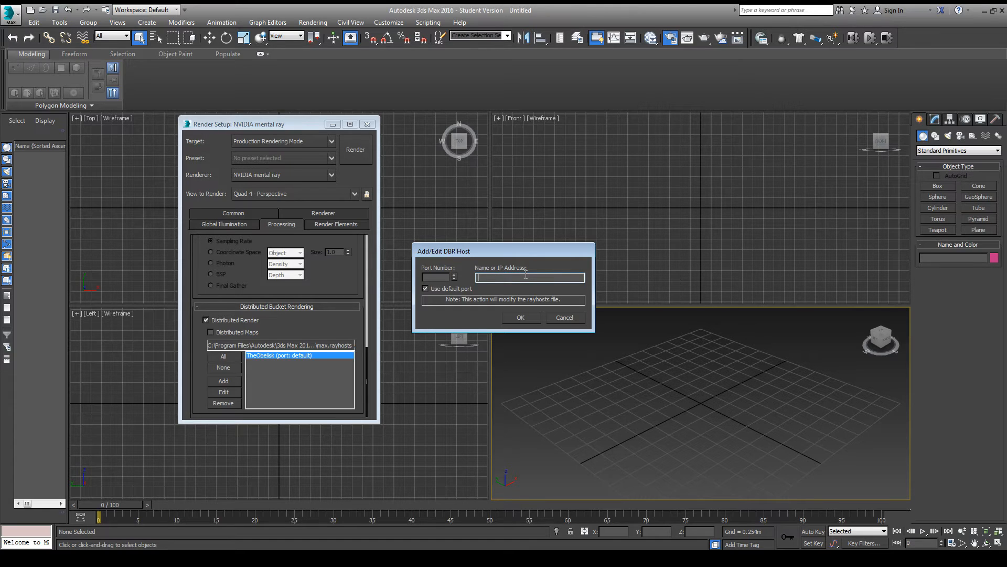
text(localhost)
click(450, 289)
click(436, 288)
click(521, 317)
- Try selecting and deselecting the TheObelisk and localhost hosts individually and together in the distributed bucket rendering list
click(284, 362)
click(285, 356)
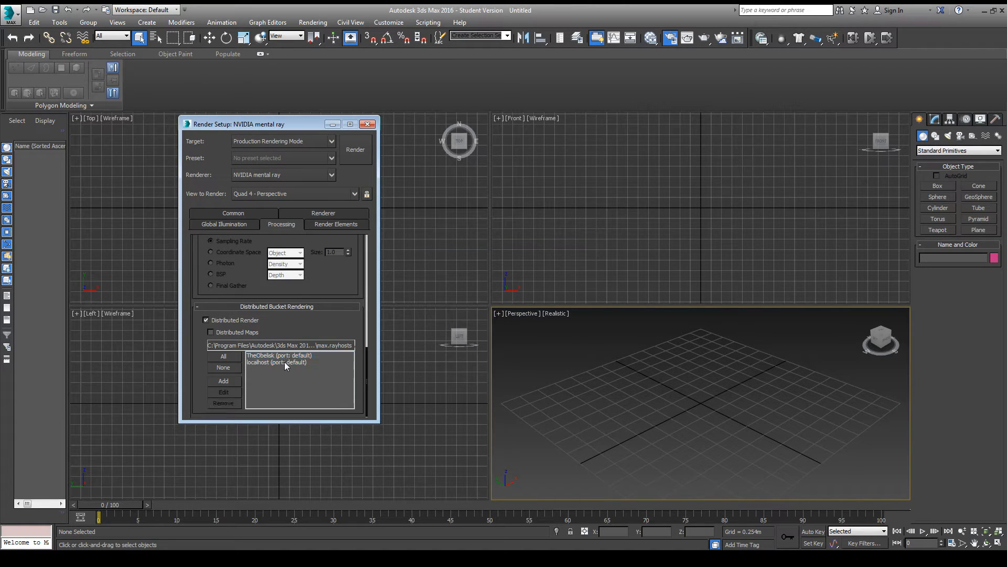
click(287, 357)
click(285, 362)
click(287, 357)
click(288, 361)
click(289, 357)
click(289, 361)
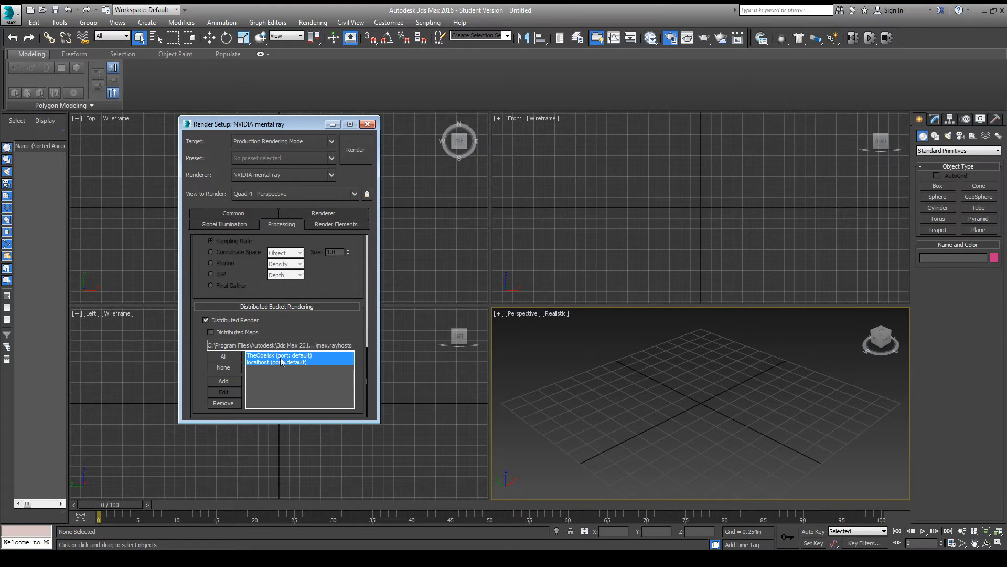
click(292, 355)
click(292, 363)
click(292, 363)
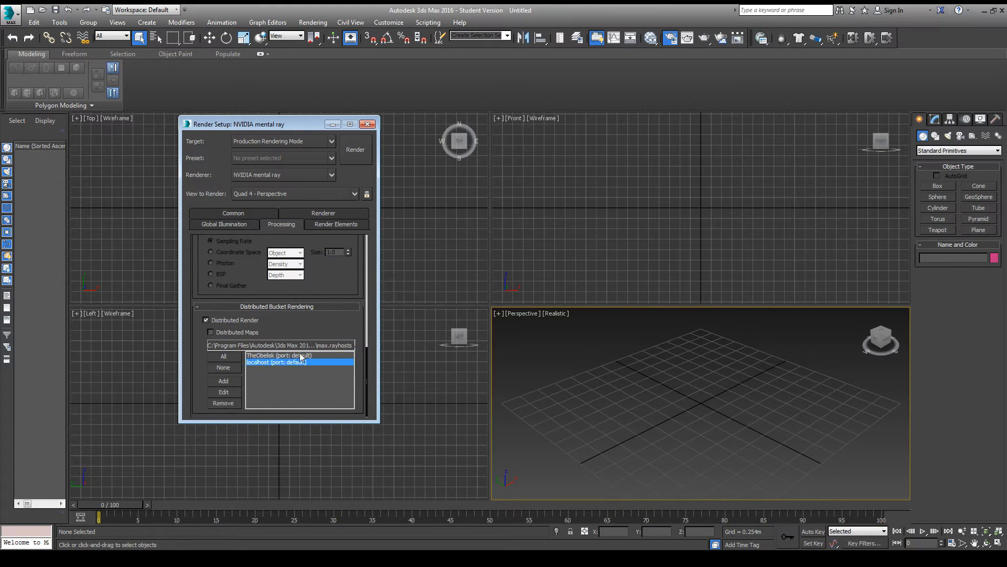
click(300, 355)
click(301, 355)
click(302, 355)
click(283, 362)
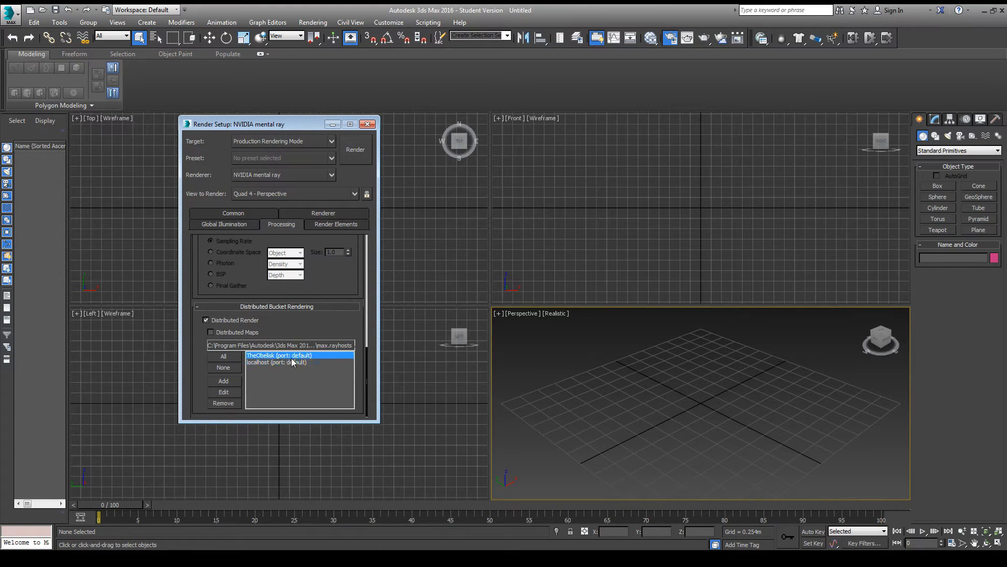
click(293, 363)
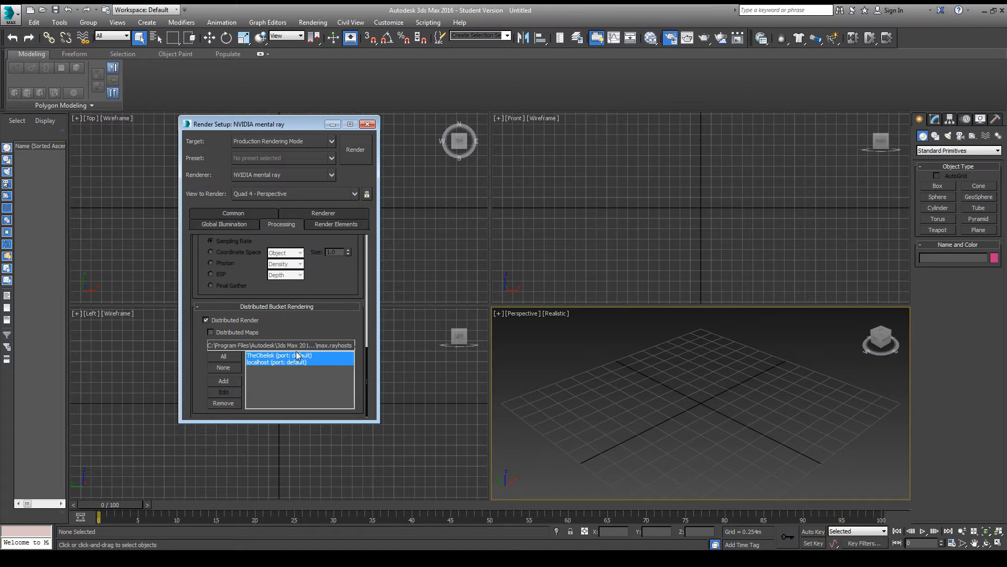
- Remove the localhost entry from the distributed bucket rendering hosts and confirm its removal from the rayhosts file
click(287, 364)
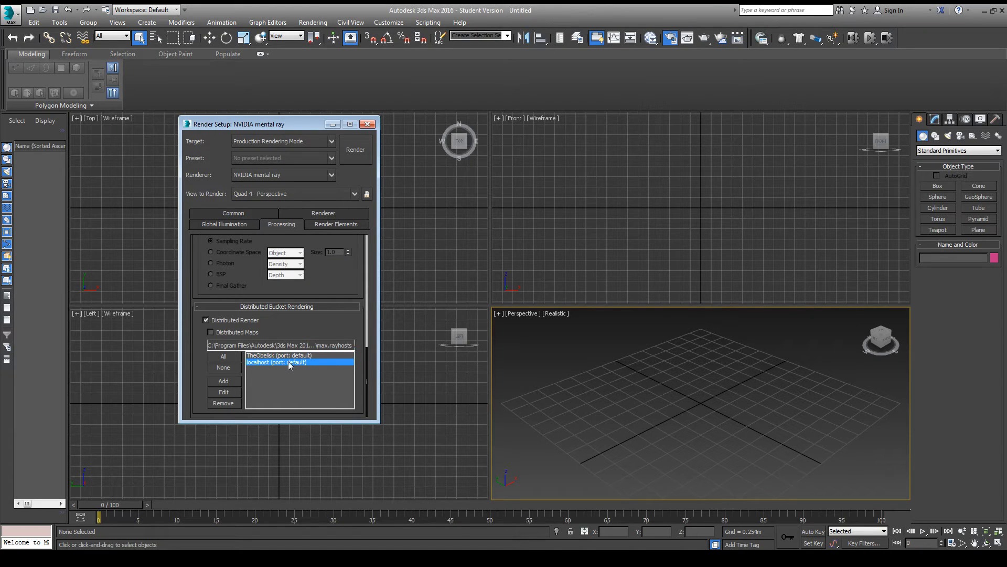
click(235, 403)
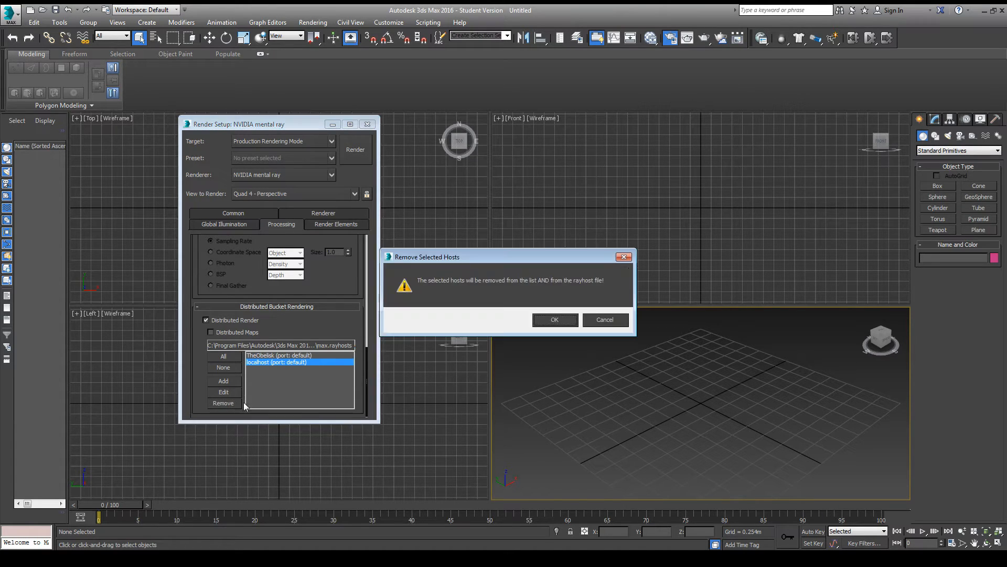
click(554, 319)
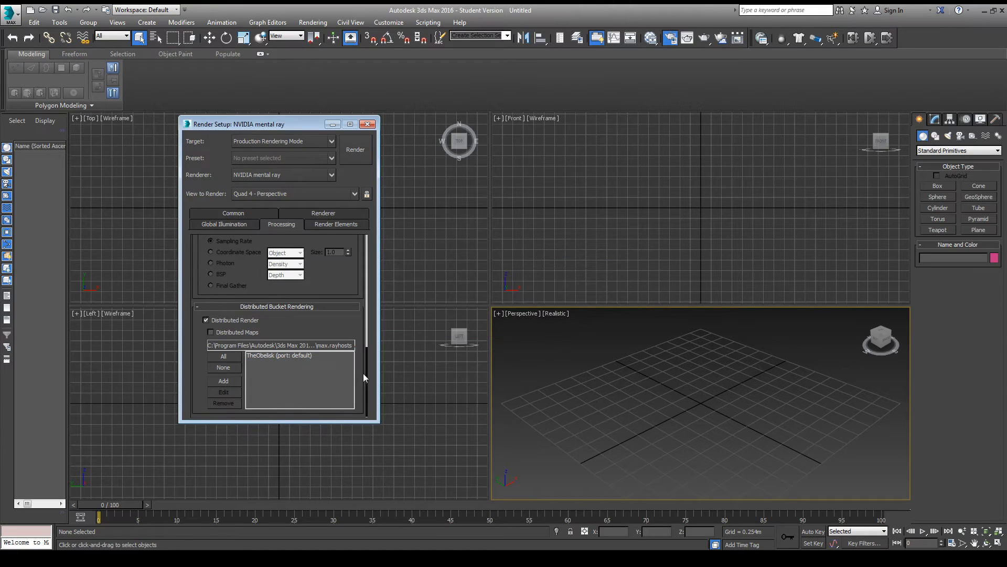
- Select TheObelisk as the distributed rendering host and toggle the Distributed Maps option
click(324, 354)
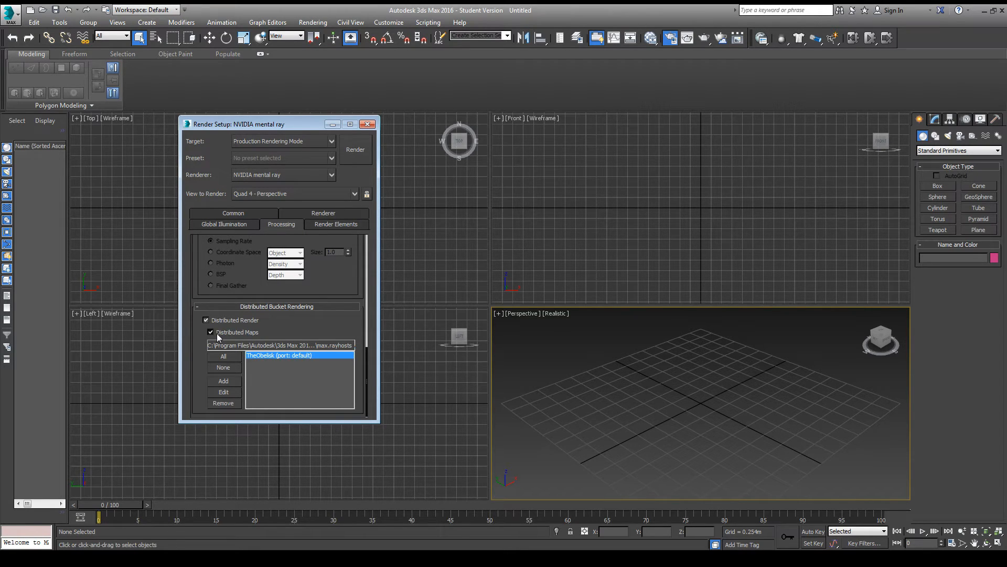
click(216, 333)
drag(337, 288, 313, 311)
scroll(312, 311, up, 3)
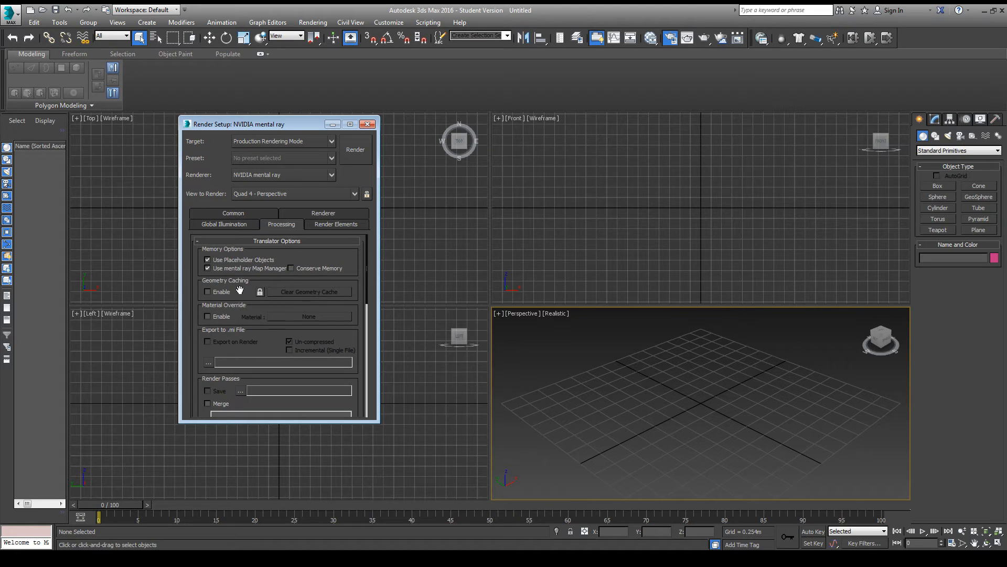
click(301, 213)
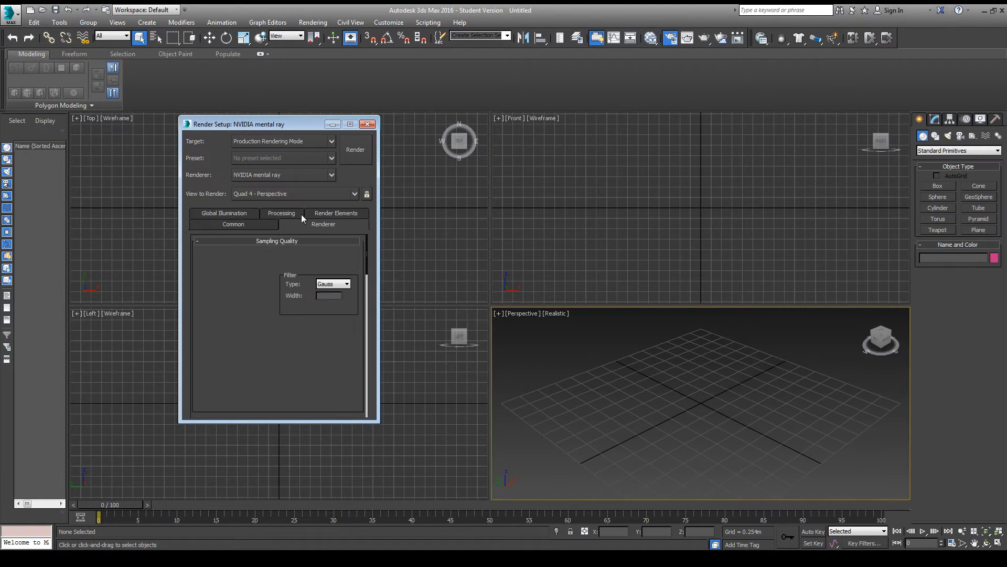
click(276, 216)
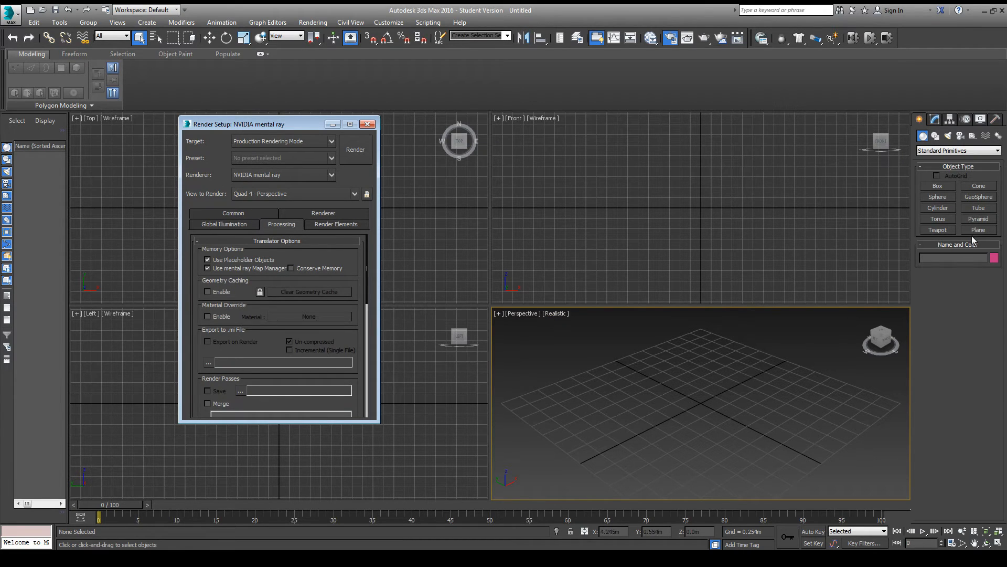
- Create a teapot with a radius of about 0.64 m at the Perspective grid's centre and set its segments to 64
click(938, 230)
drag(703, 399, 735, 387)
drag(987, 338, 986, 293)
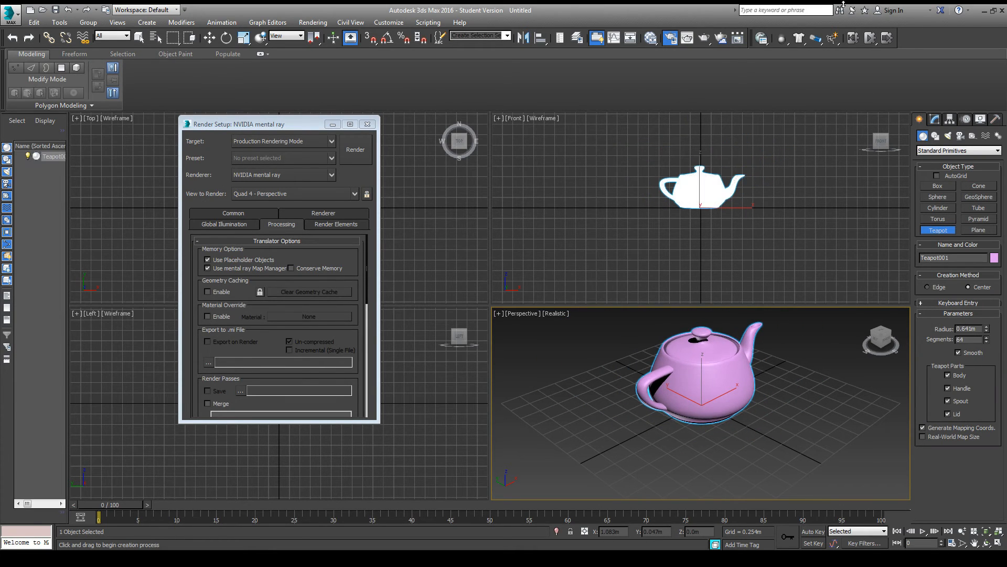
middle_drag(846, 370, 843, 376)
right_click(843, 376)
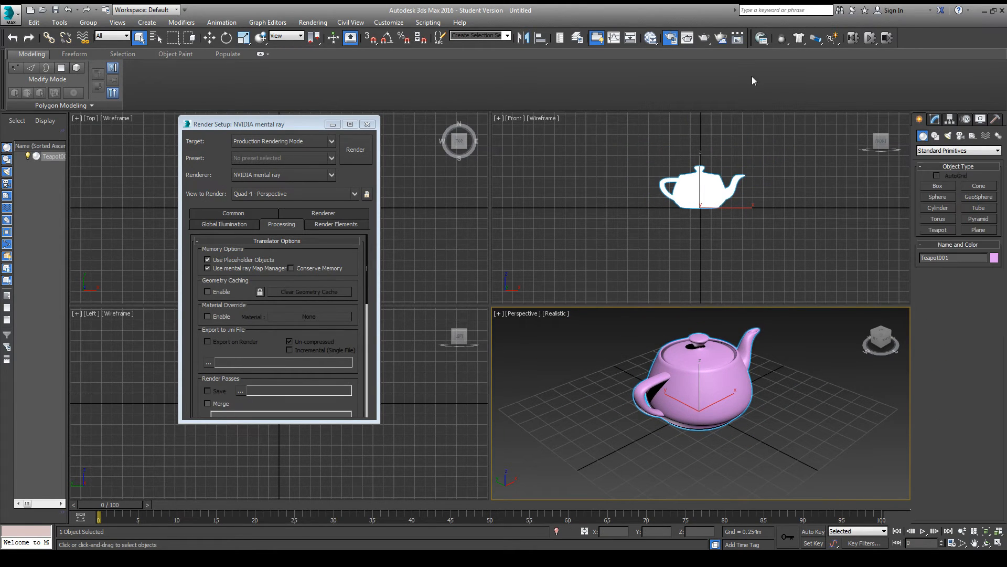
- Render the teapot in the Perspective view and bring Windows Task Manager alongside the rendered frame to check CPU usage
click(702, 40)
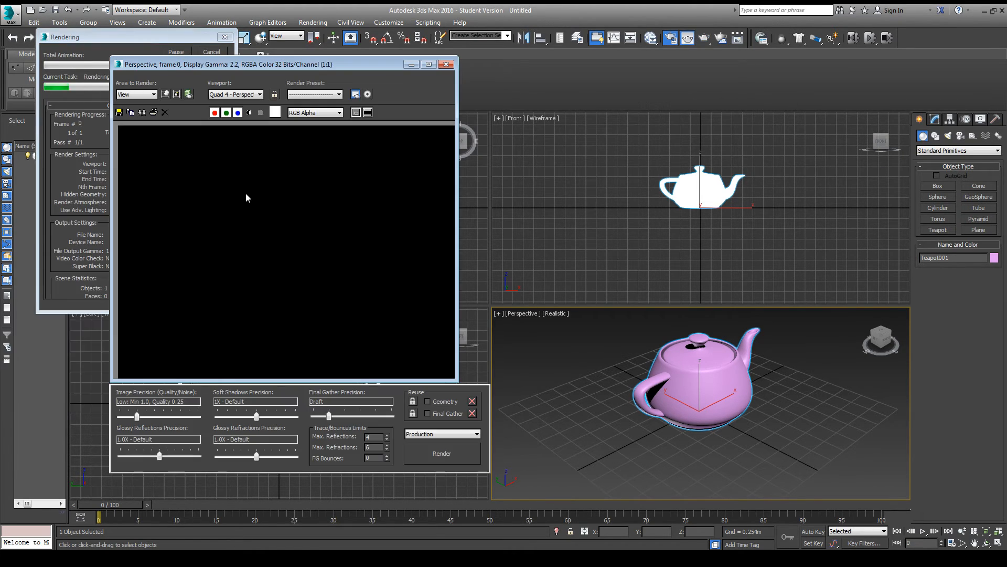
drag(254, 80, 433, 62)
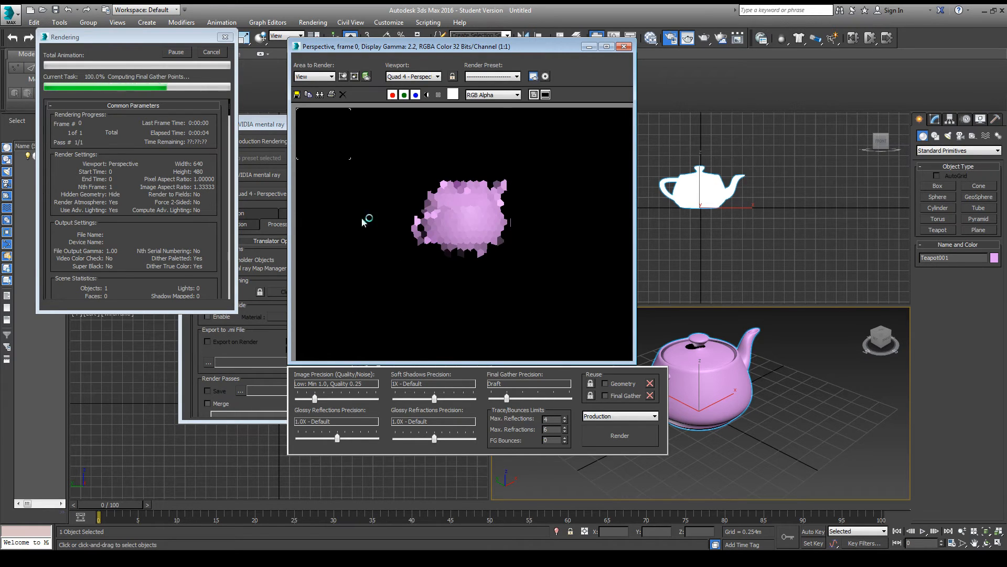
drag(0, 273, 823, 255)
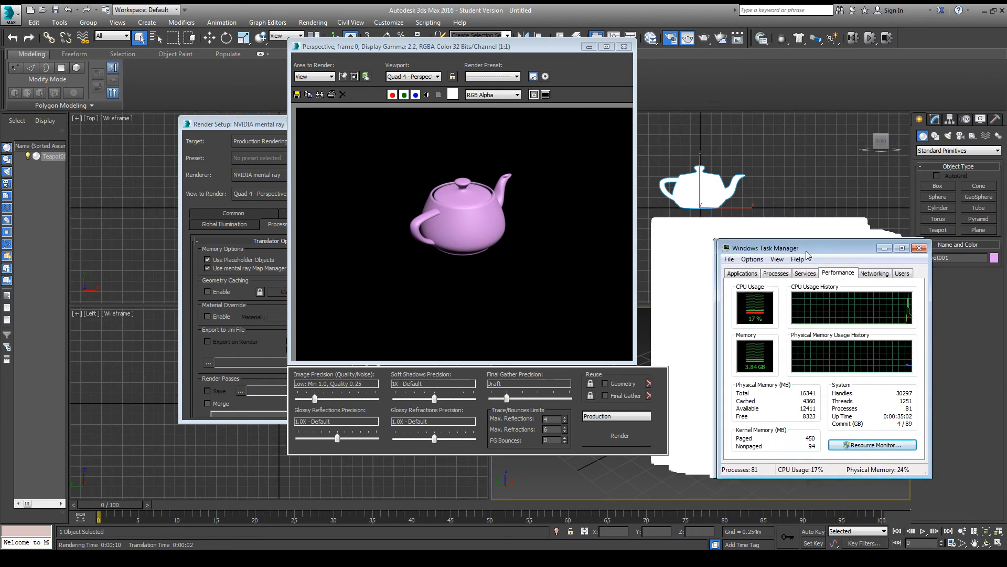
click(141, 38)
click(496, 220)
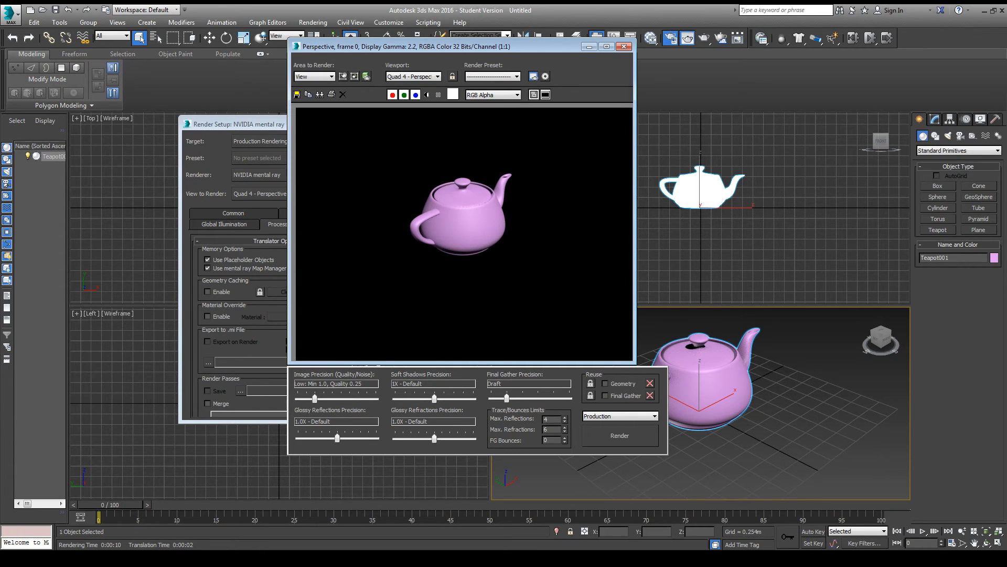
- Switch to Windows Task Manager, set its CPU history to one graph per CPU, and move it out of the way
key(alt+Tab)
drag(808, 247, 701, 209)
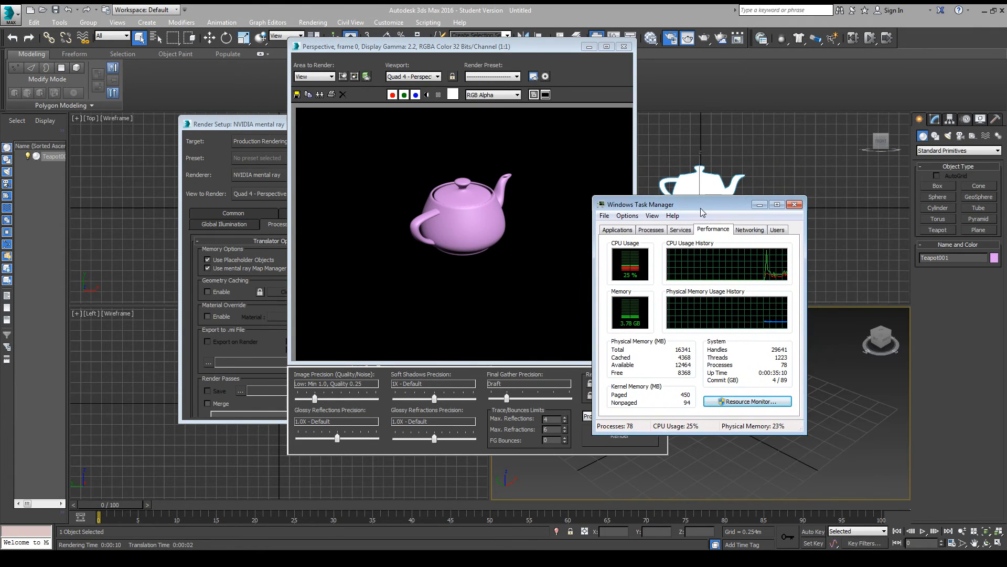
click(652, 216)
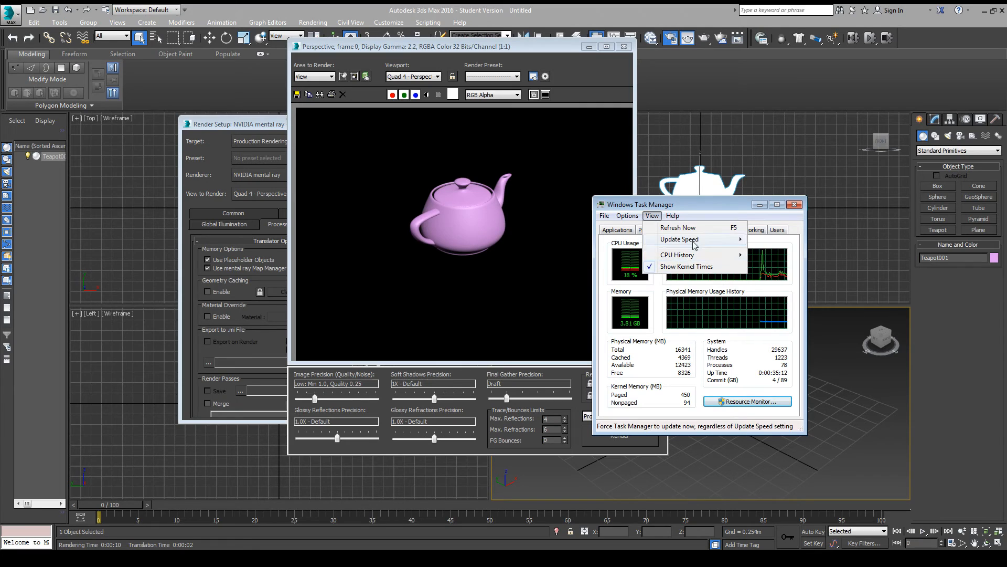
mouse_move(703, 255)
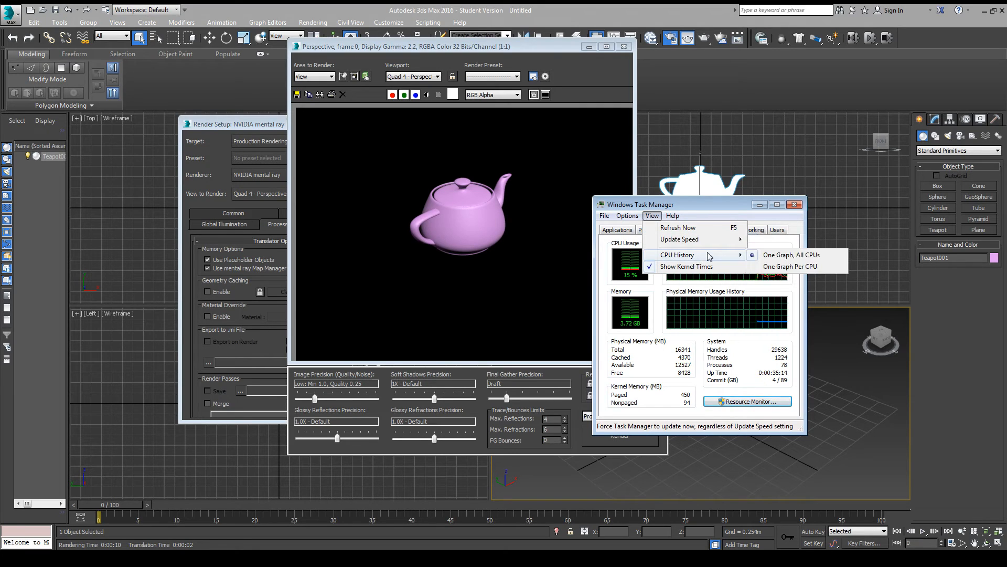
click(787, 269)
drag(706, 205, 1006, 242)
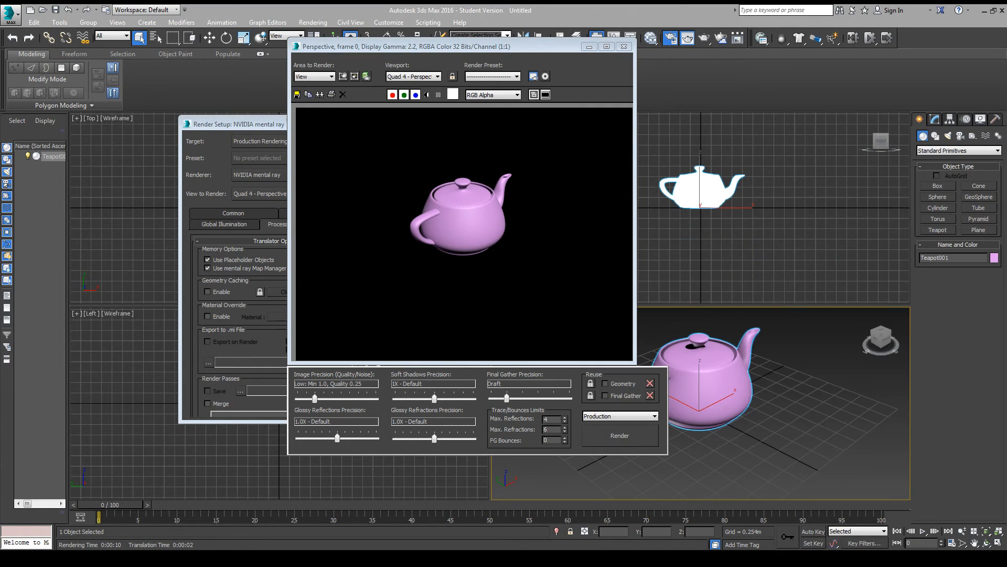
- Close the rendered frame and the Render Setup dialog, leaving the teapot deselected
click(624, 47)
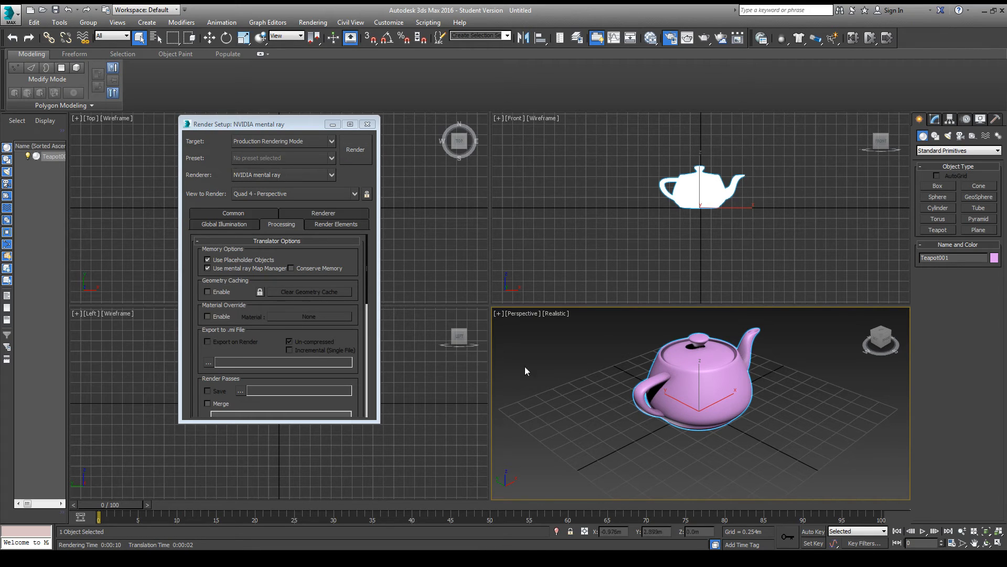
click(569, 336)
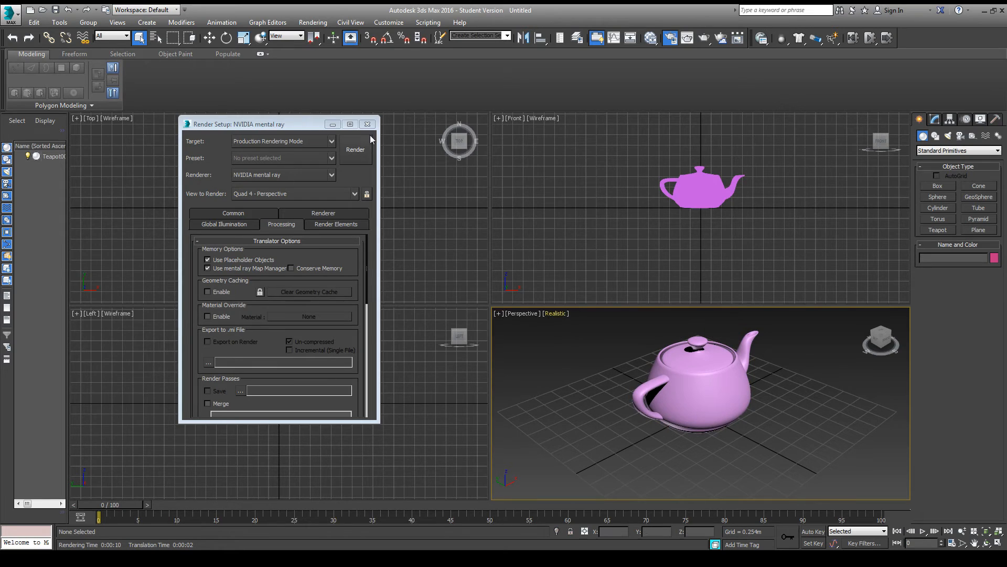
key(F10)
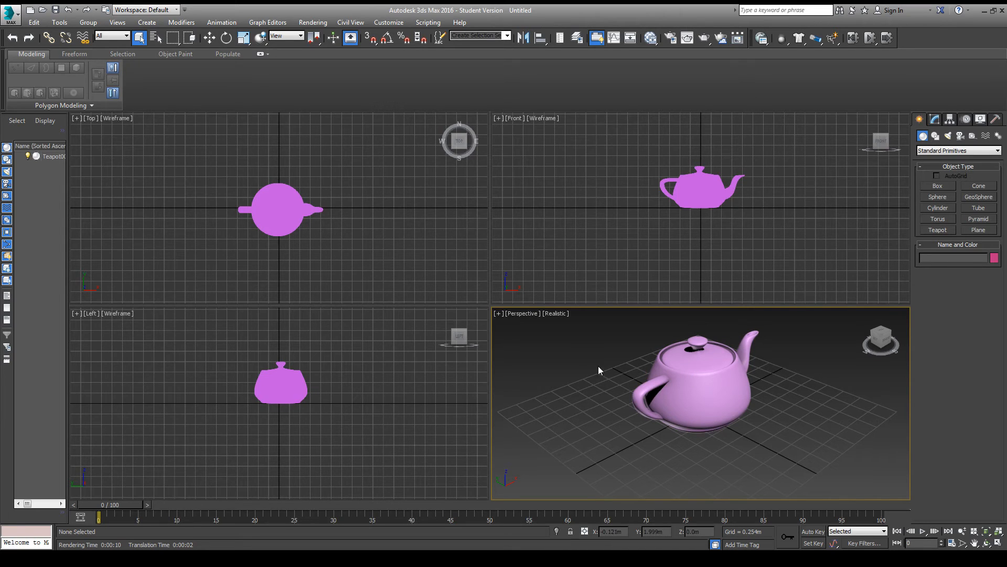
- Select the teapot in the Perspective view and inspect its modify parameters
middle_drag(594, 366, 590, 373)
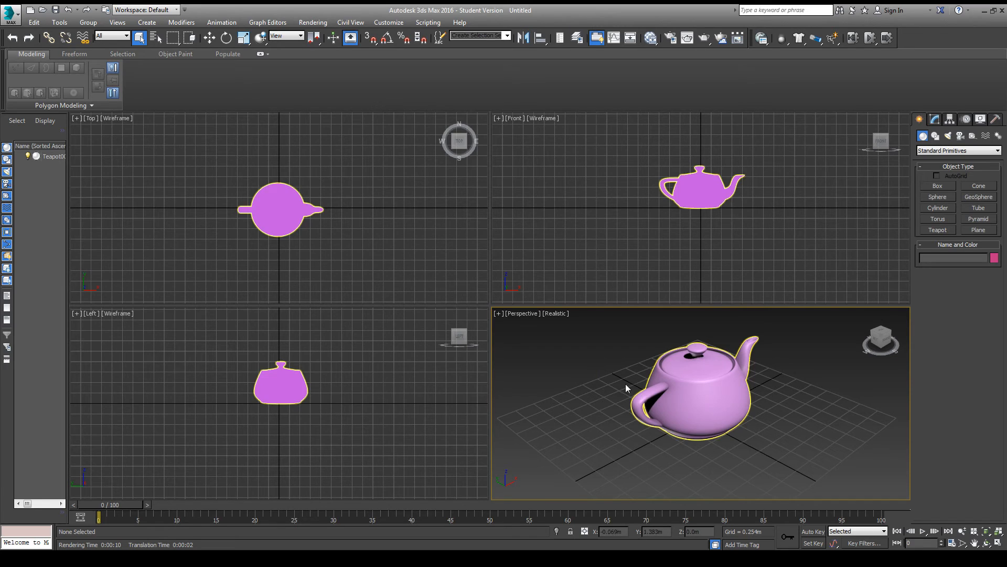
drag(787, 339, 678, 423)
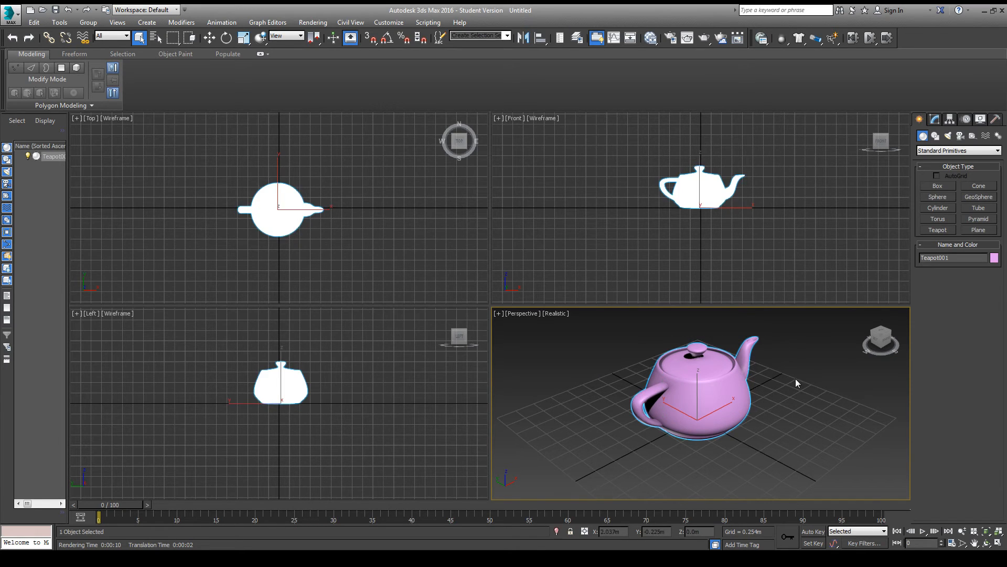
click(934, 119)
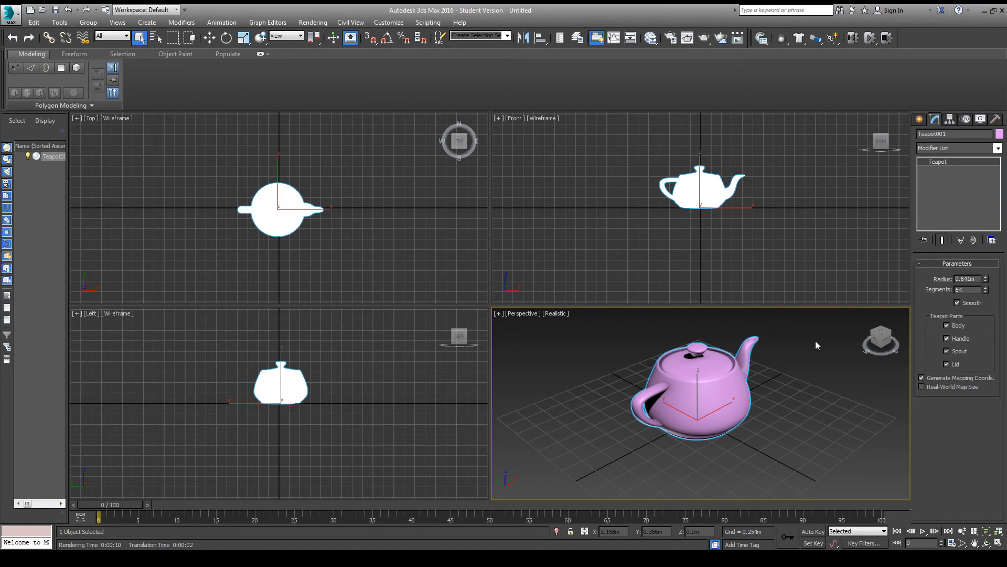
click(805, 378)
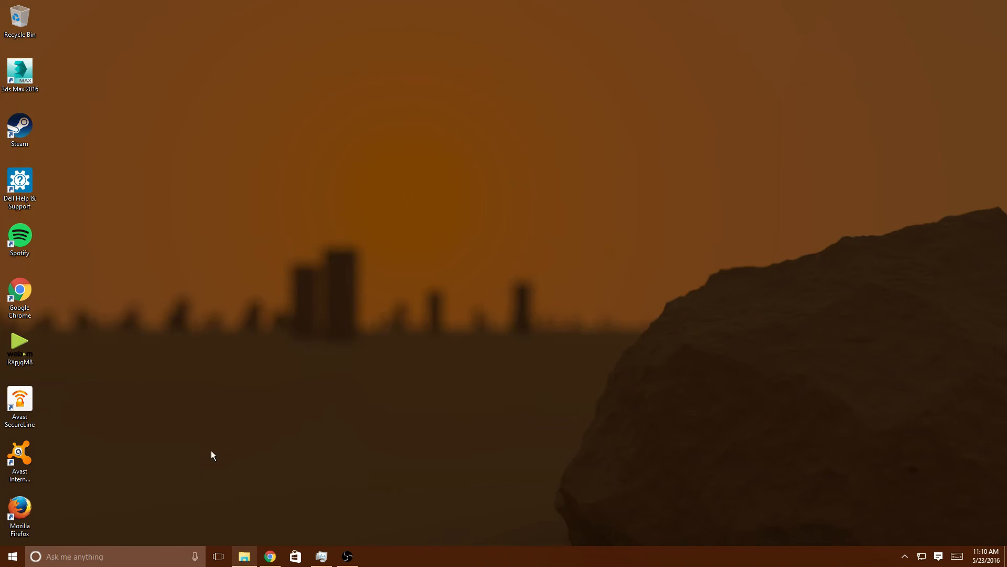
- Open Windows Services and select the mental ray Satellite for Autodesk 3ds Max 2016 64-bit service
click(12, 555)
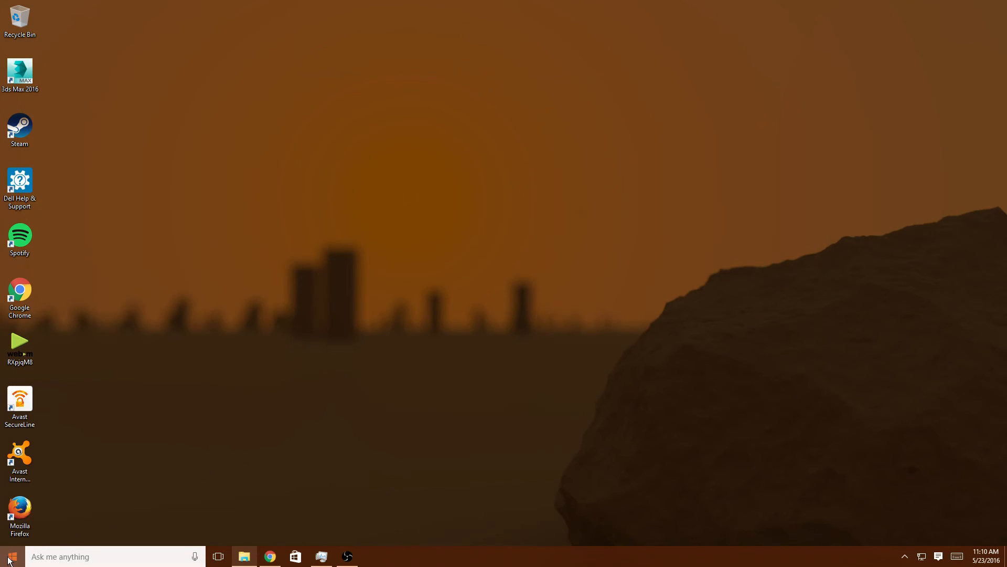
text(services)
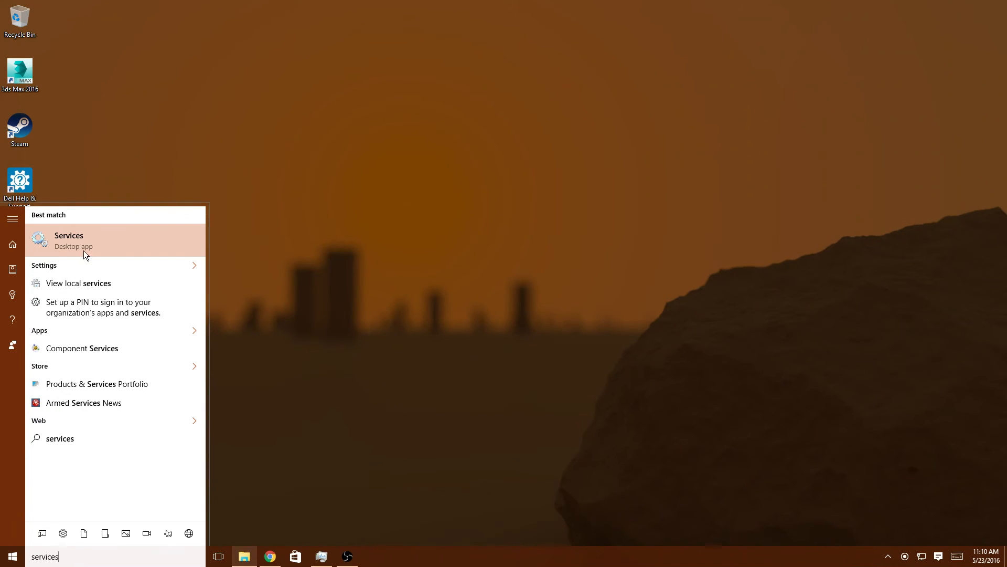
click(90, 234)
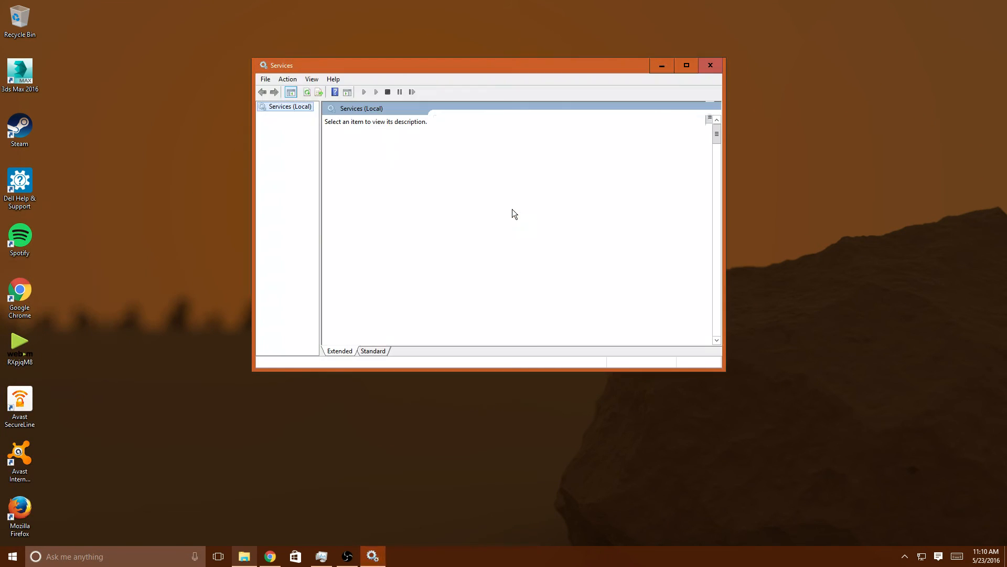
drag(717, 136, 712, 220)
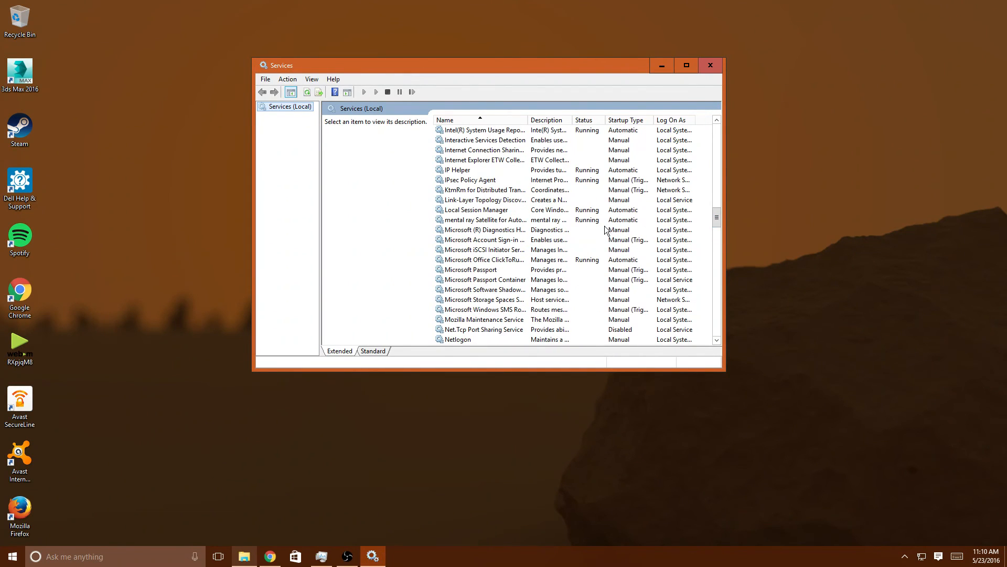
click(517, 222)
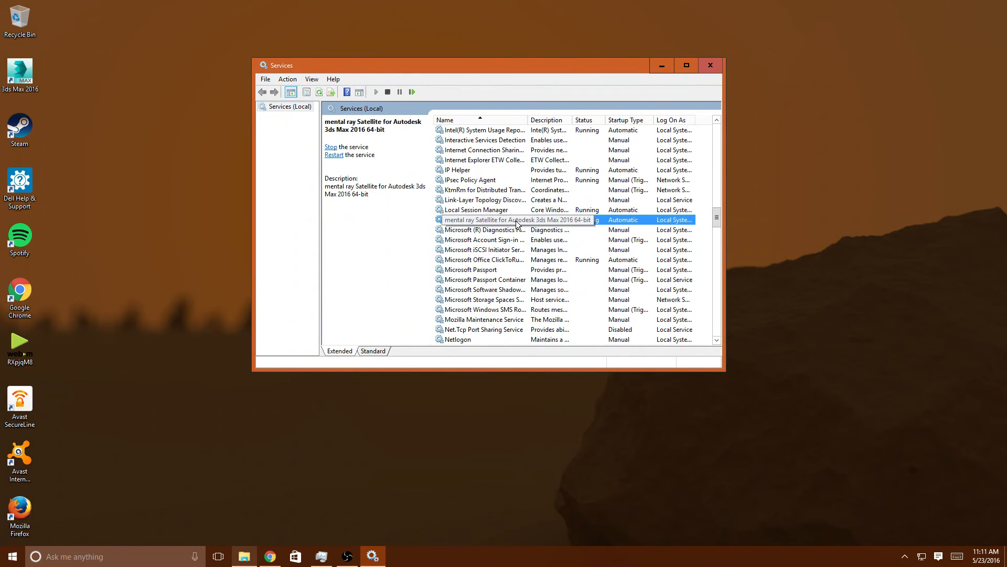
- Set the mental ray Satellite service's startup type to Automatic in its properties and apply the setting
right_click(516, 221)
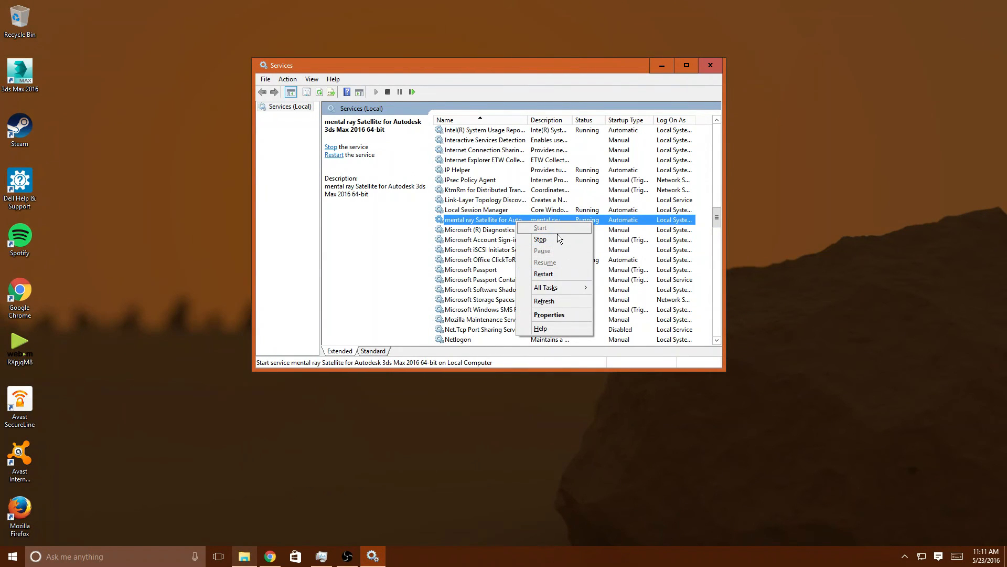
click(556, 319)
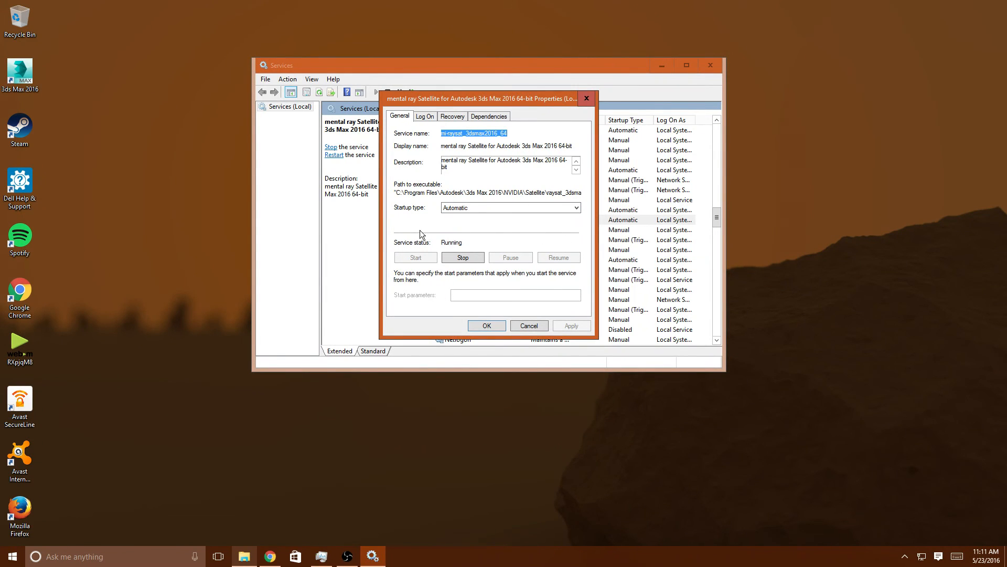
click(473, 208)
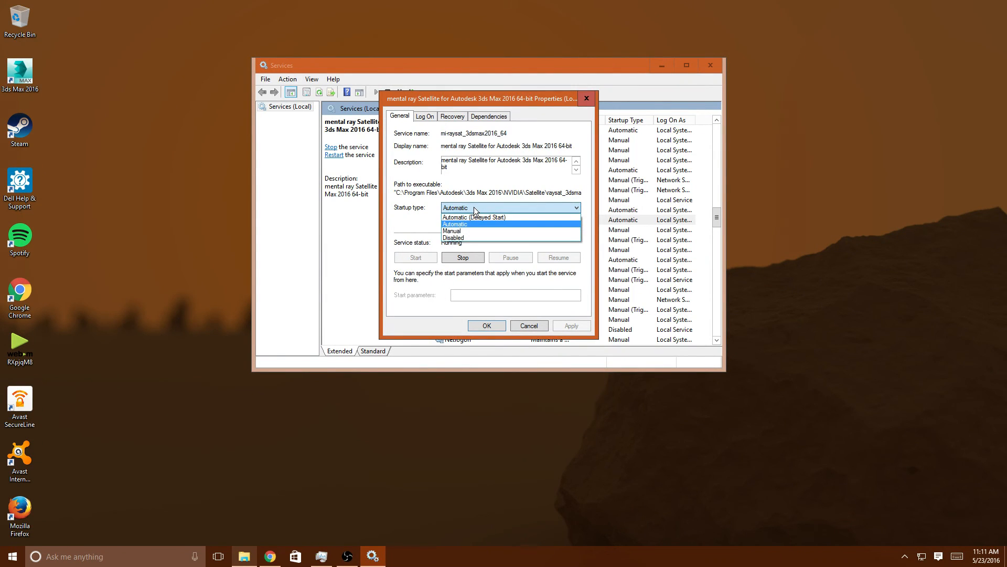
click(498, 223)
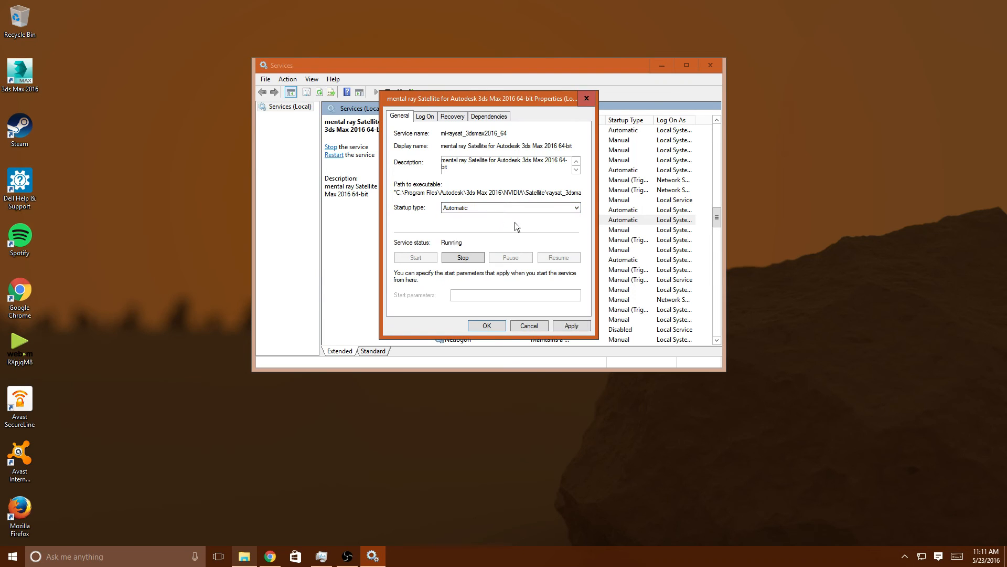
click(573, 326)
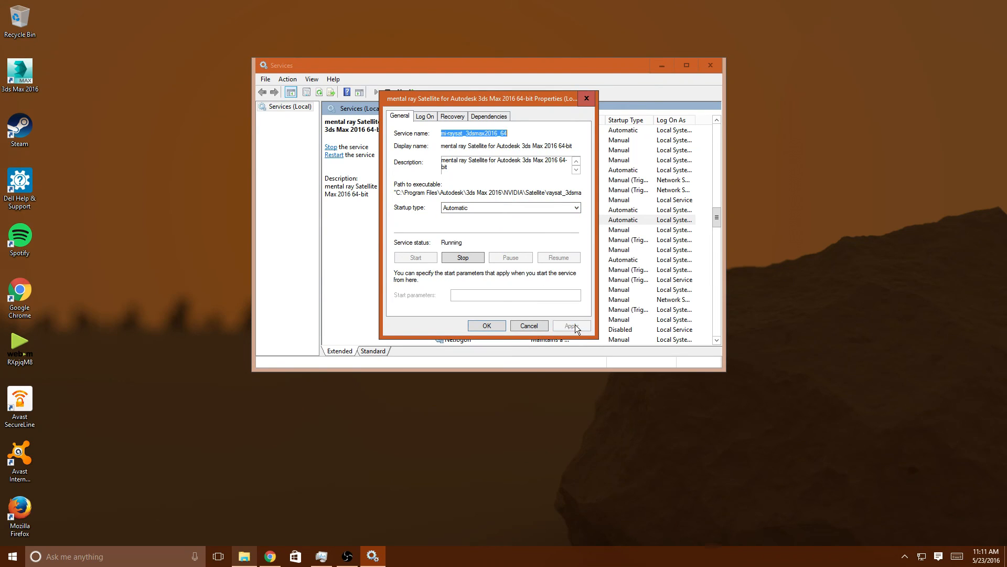
click(484, 326)
- Restart the mental ray Satellite for Autodesk 3ds Max 2016 64-bit service
click(502, 222)
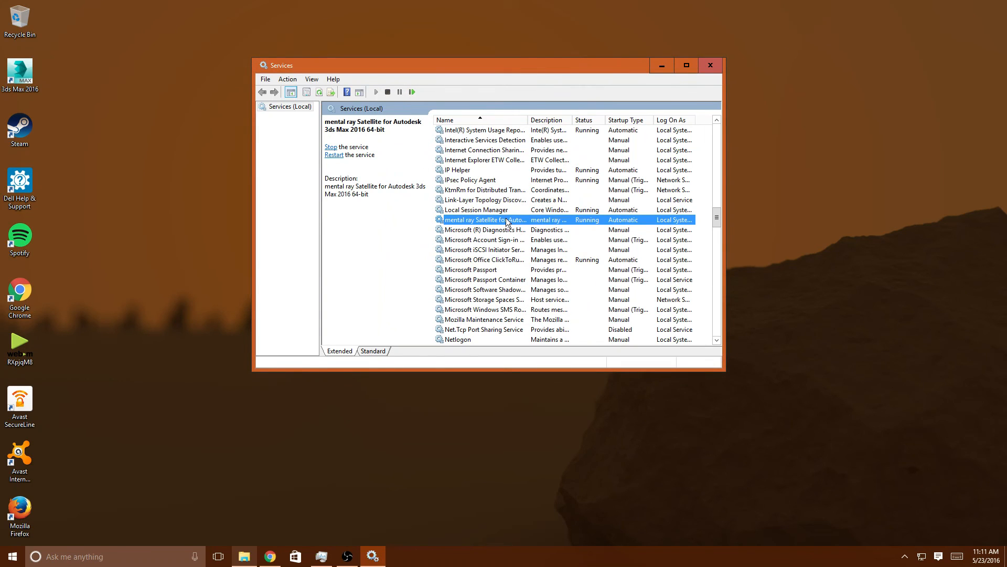
right_click(507, 221)
click(552, 274)
click(347, 556)
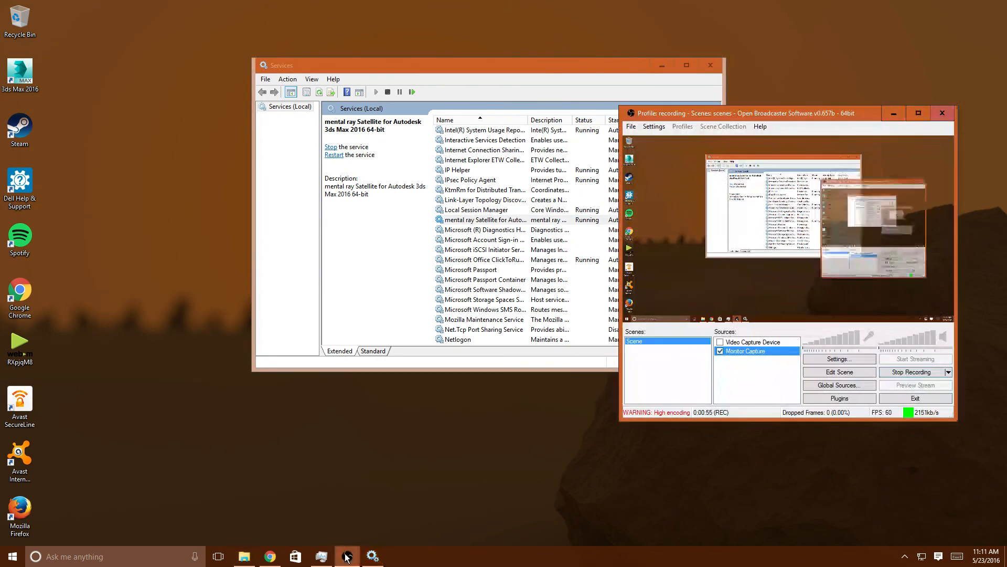
click(916, 372)
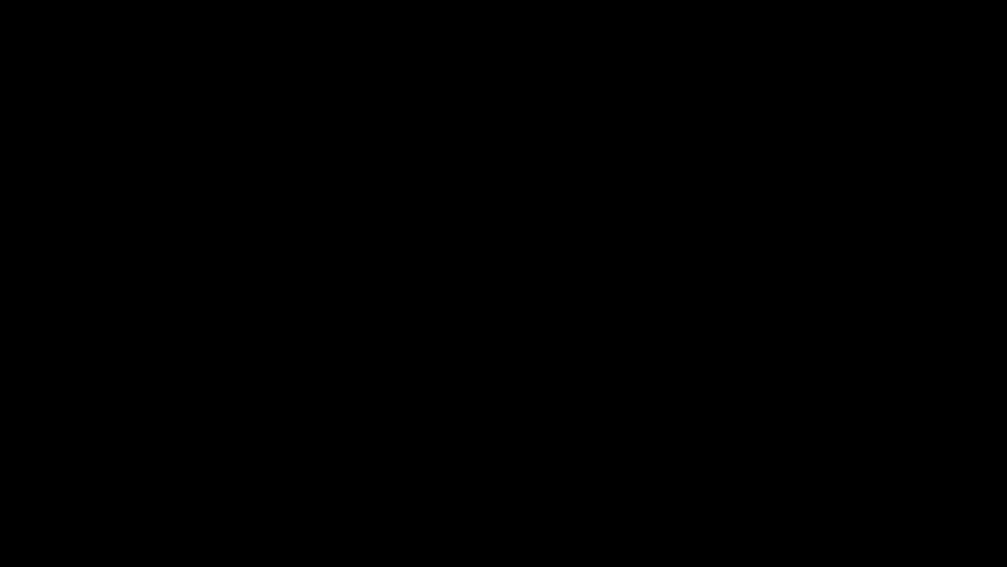